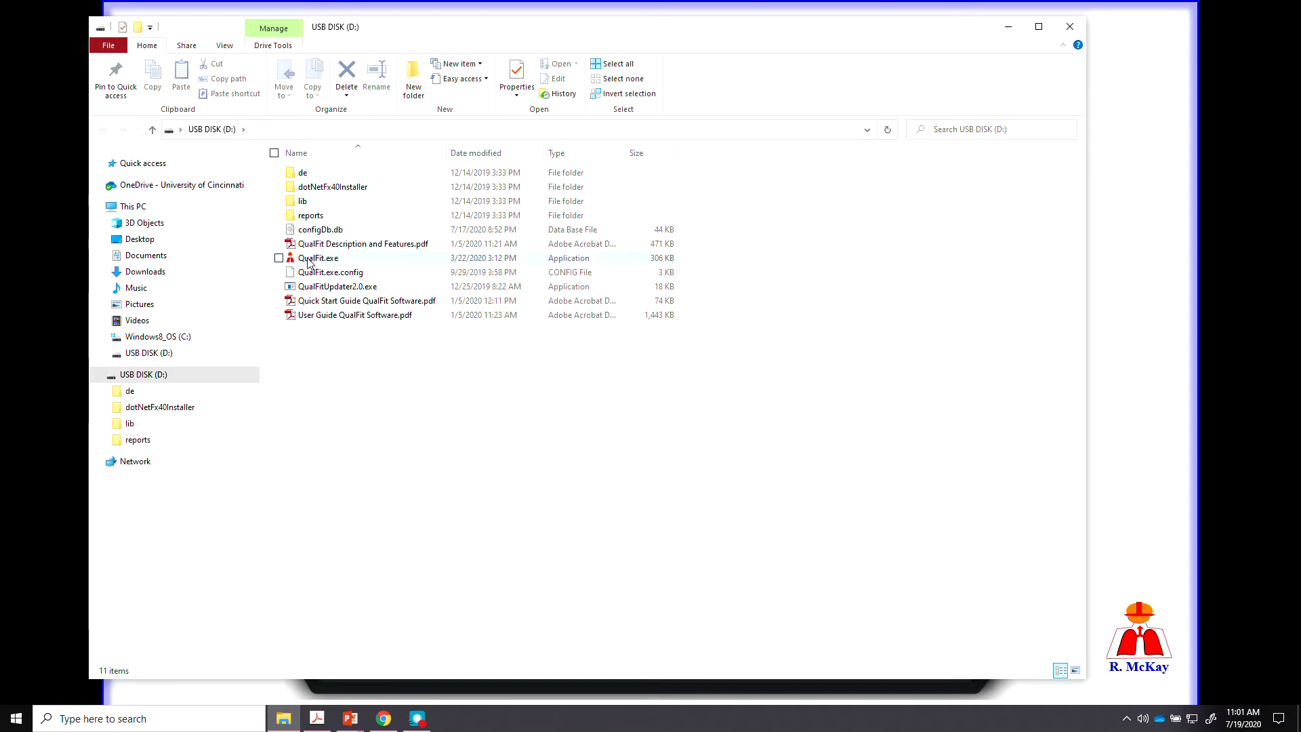
Launch QualFit.exe from the USB disk and minimize the File Explorer window.
double_click(350, 261)
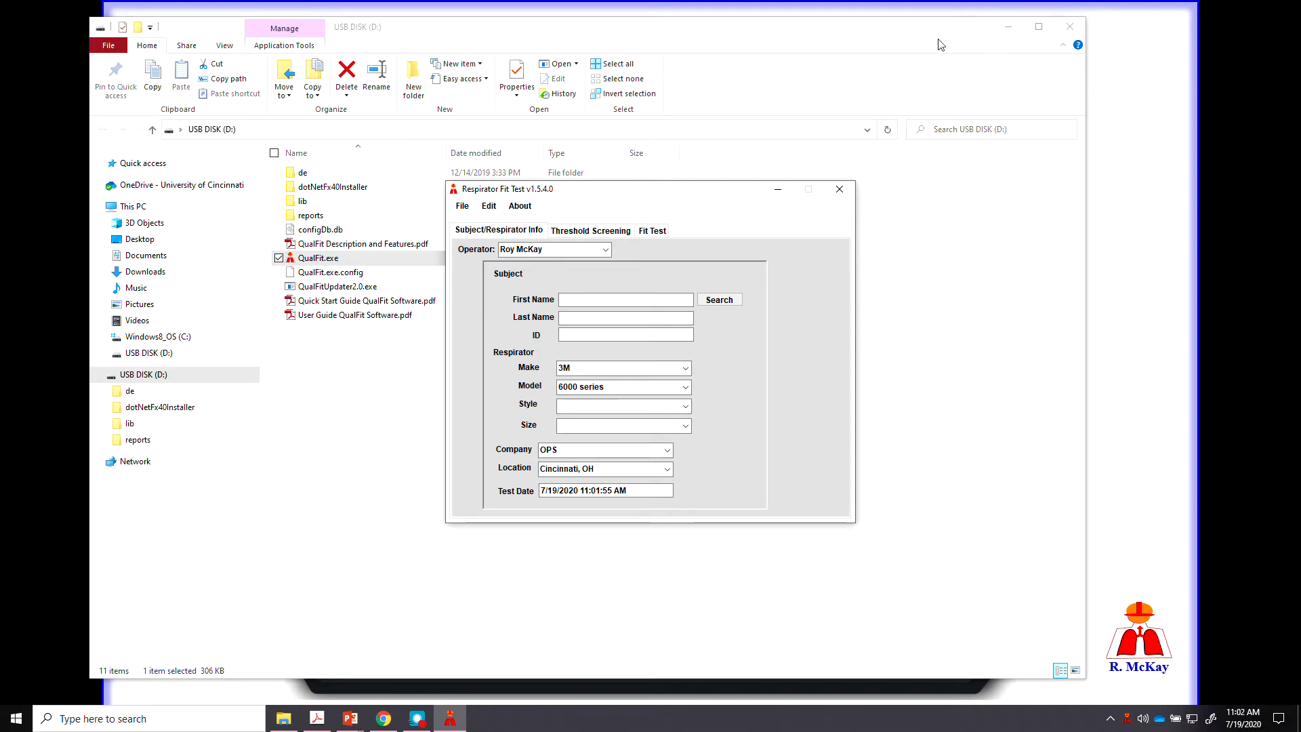
click(1010, 32)
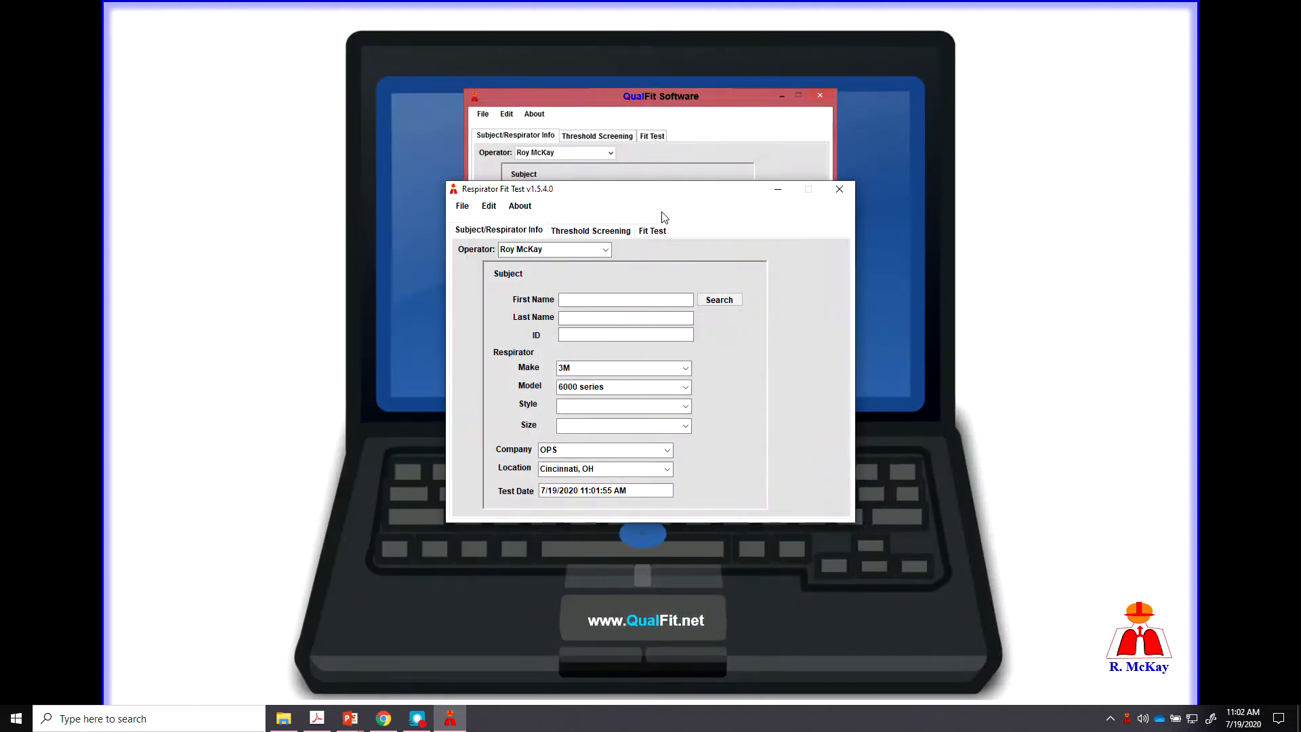
Drag the Respirator Fit Test window up toward the top of the screen.
drag(678, 193, 678, 83)
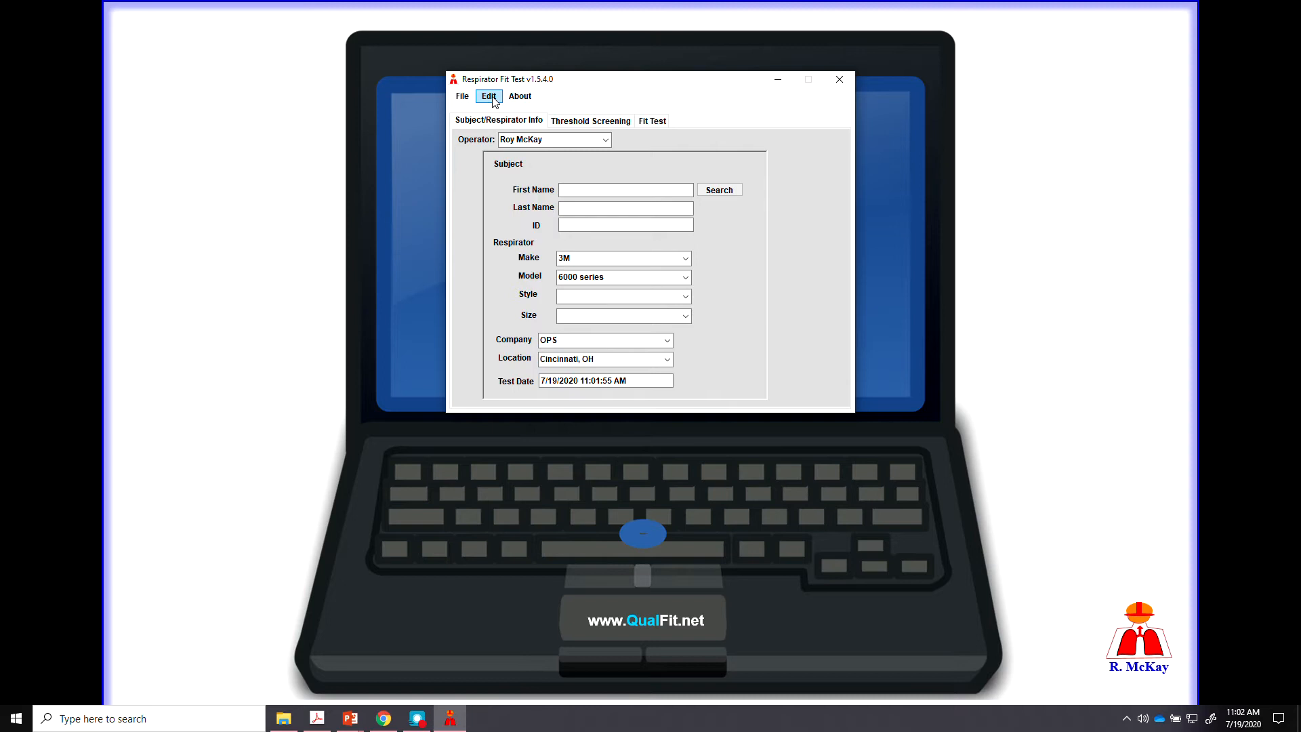
Add a 3M respirator with model 9211 through Edit > Add/Remove Respirators, then close the list.
click(492, 99)
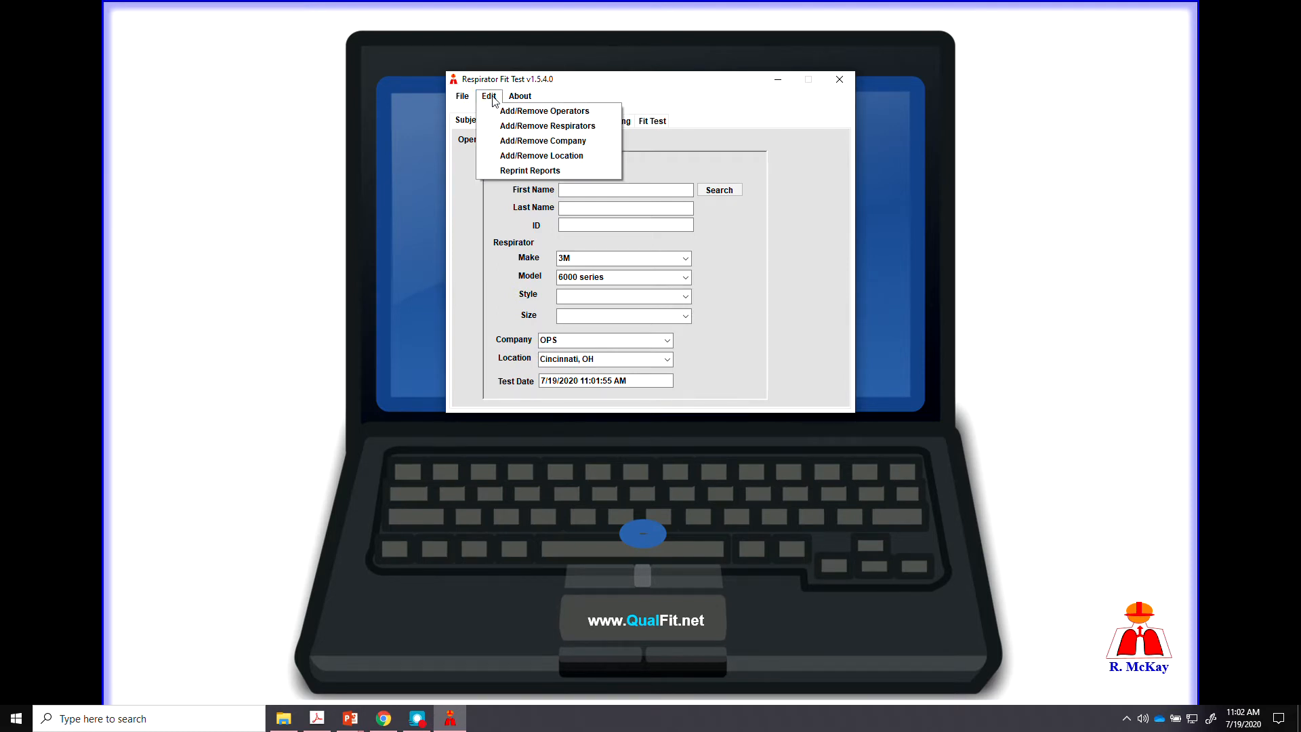
click(534, 130)
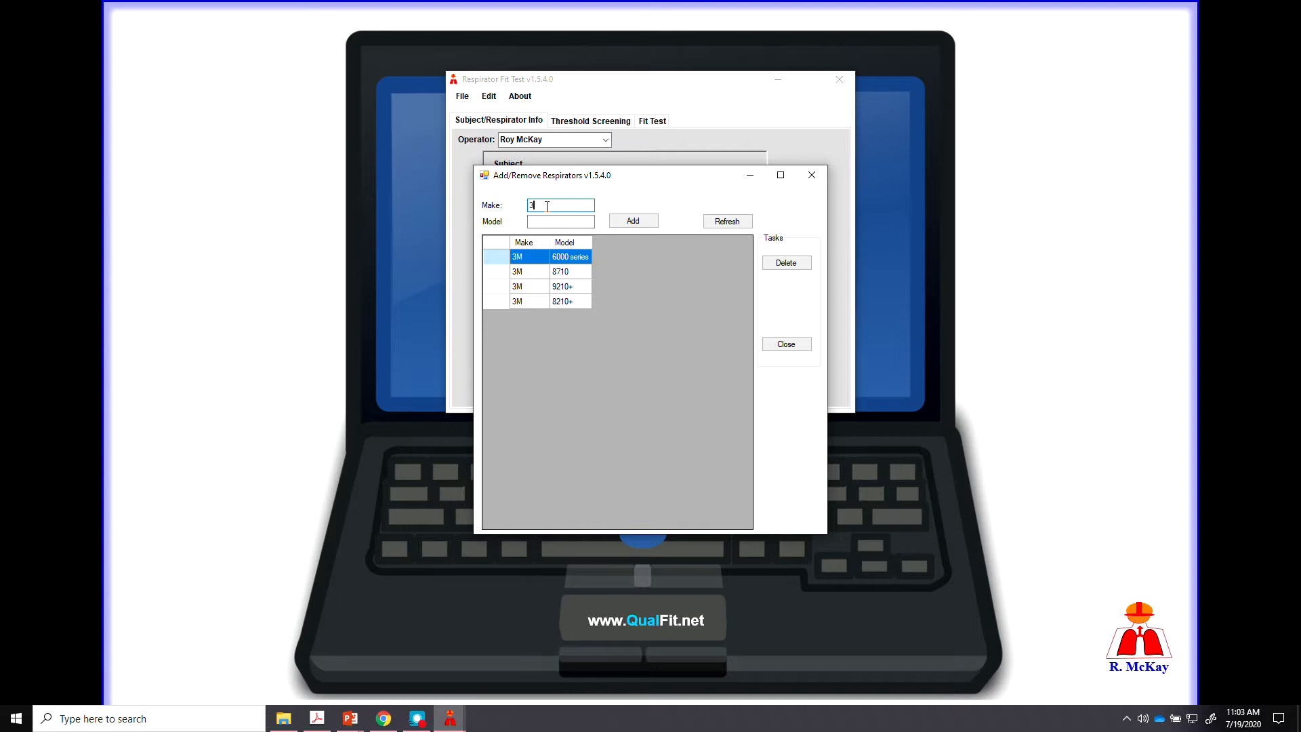
text(M)
key(Tab)
text(9211)
click(632, 224)
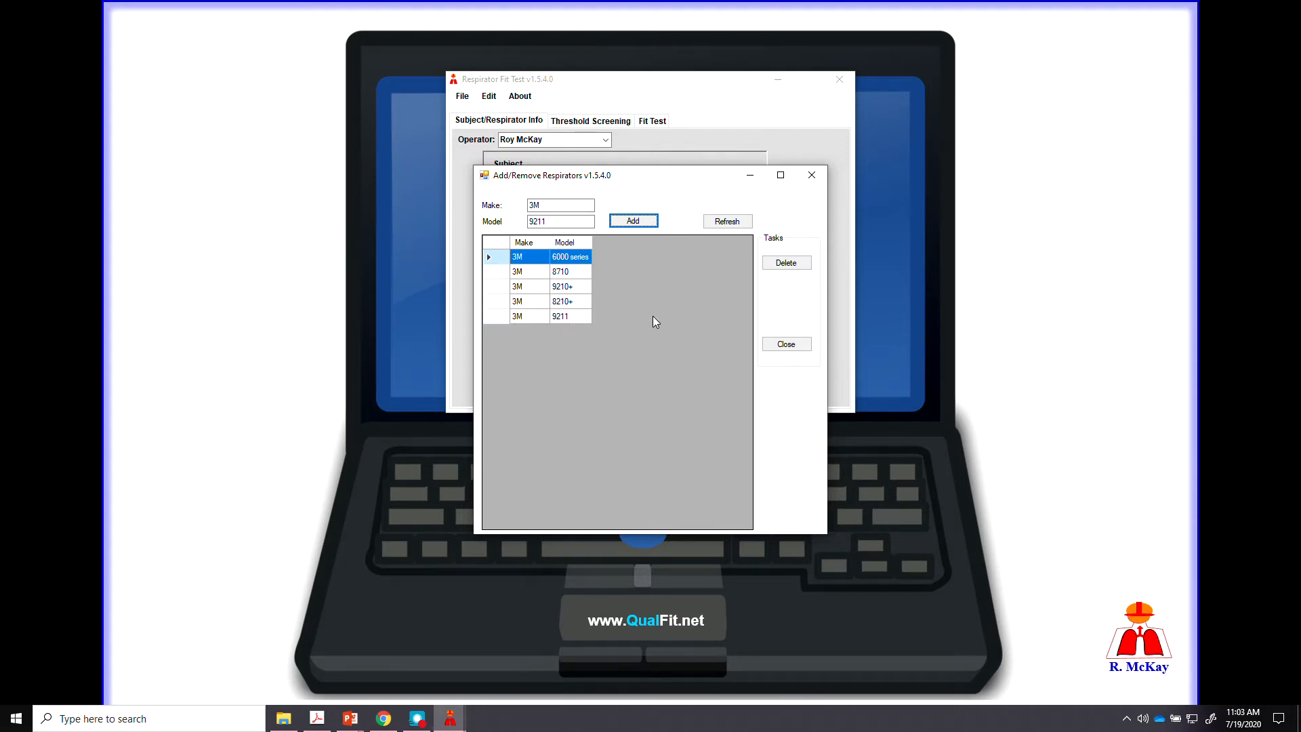
click(785, 345)
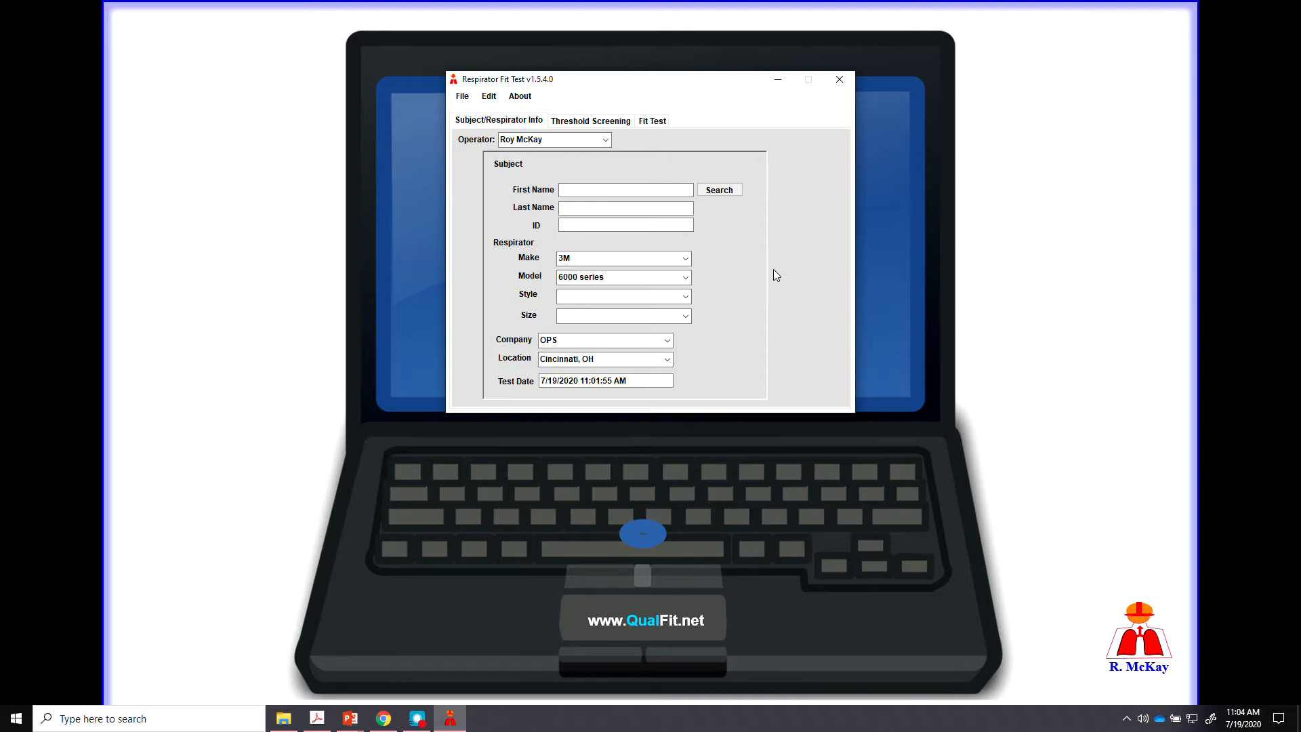
Enter the subject's first name, last name (fixing a typo) and ID number on the form.
click(615, 191)
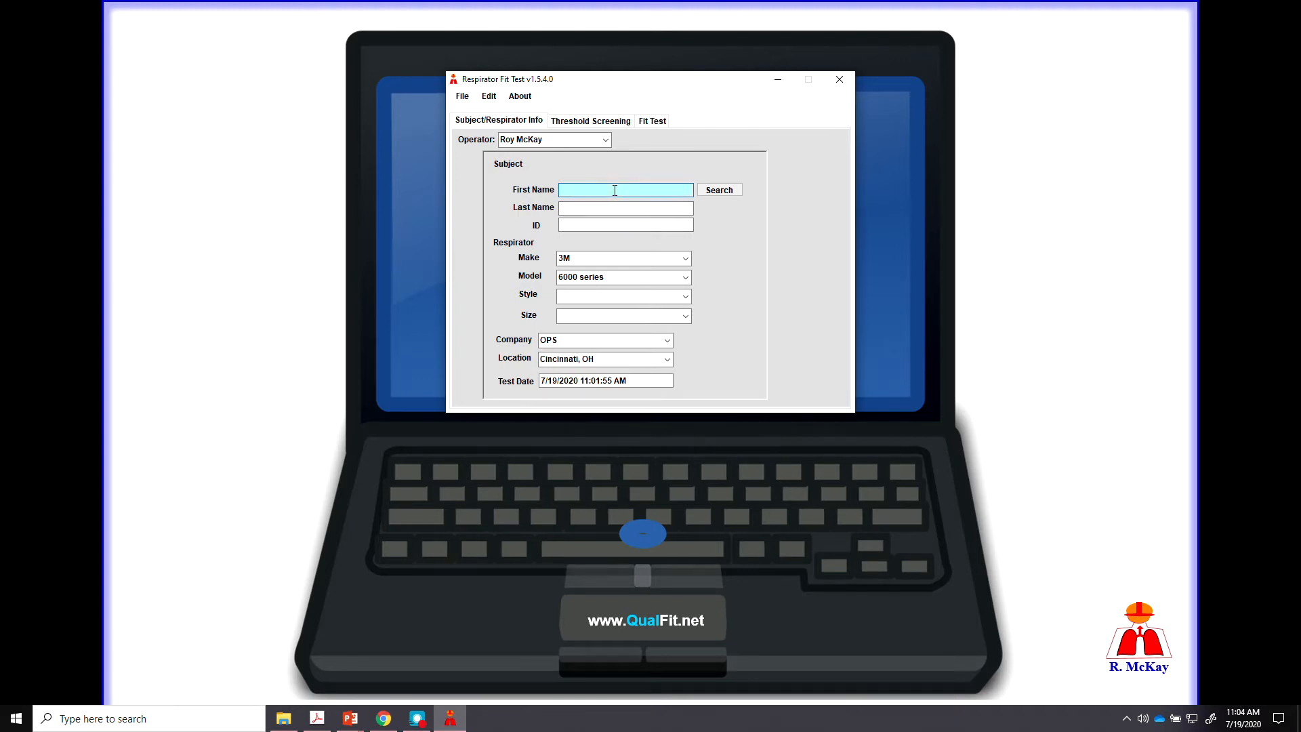
key(Tab)
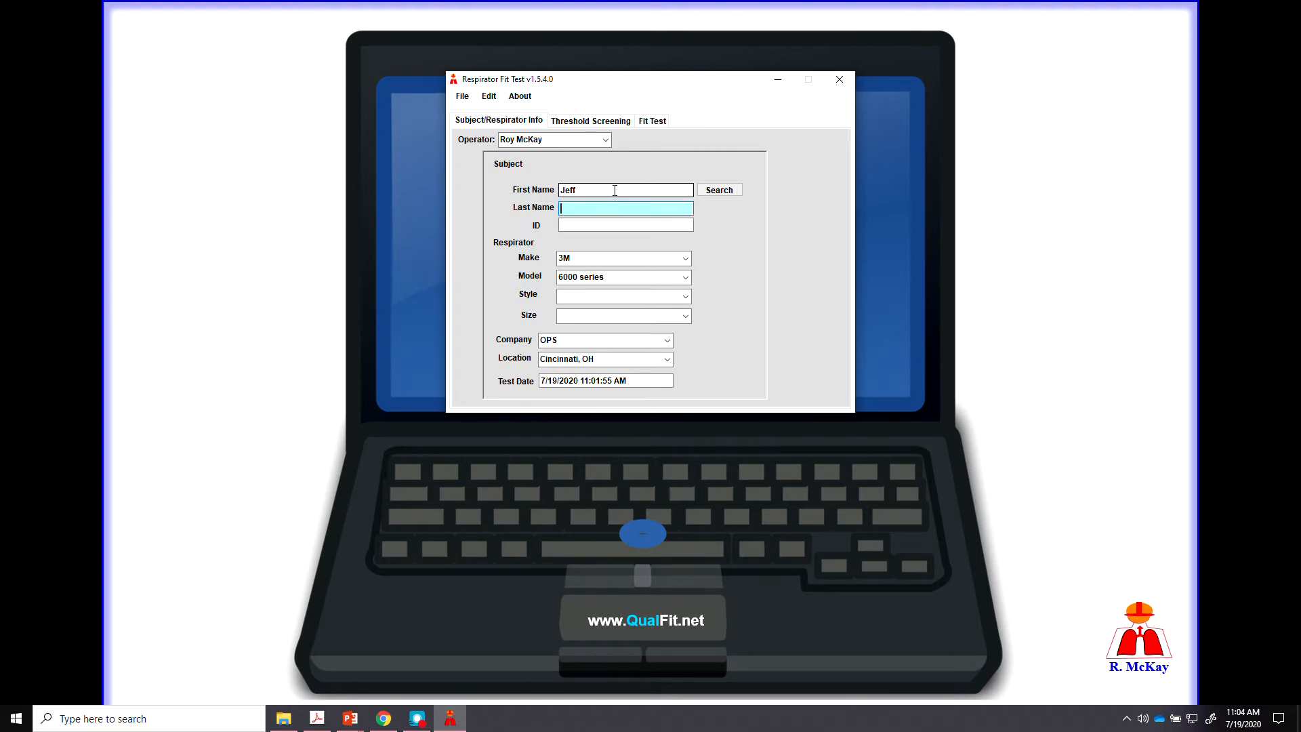
key(Tab)
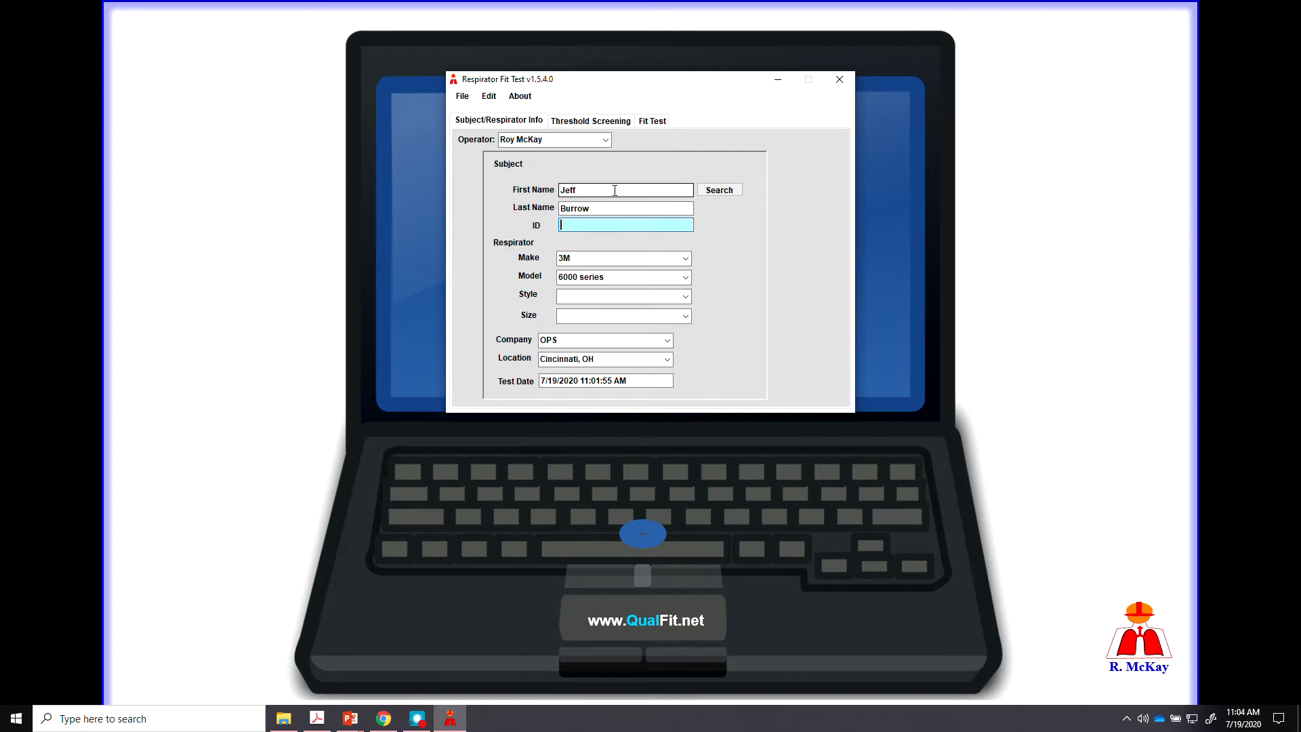
text(9)
key(Tab)
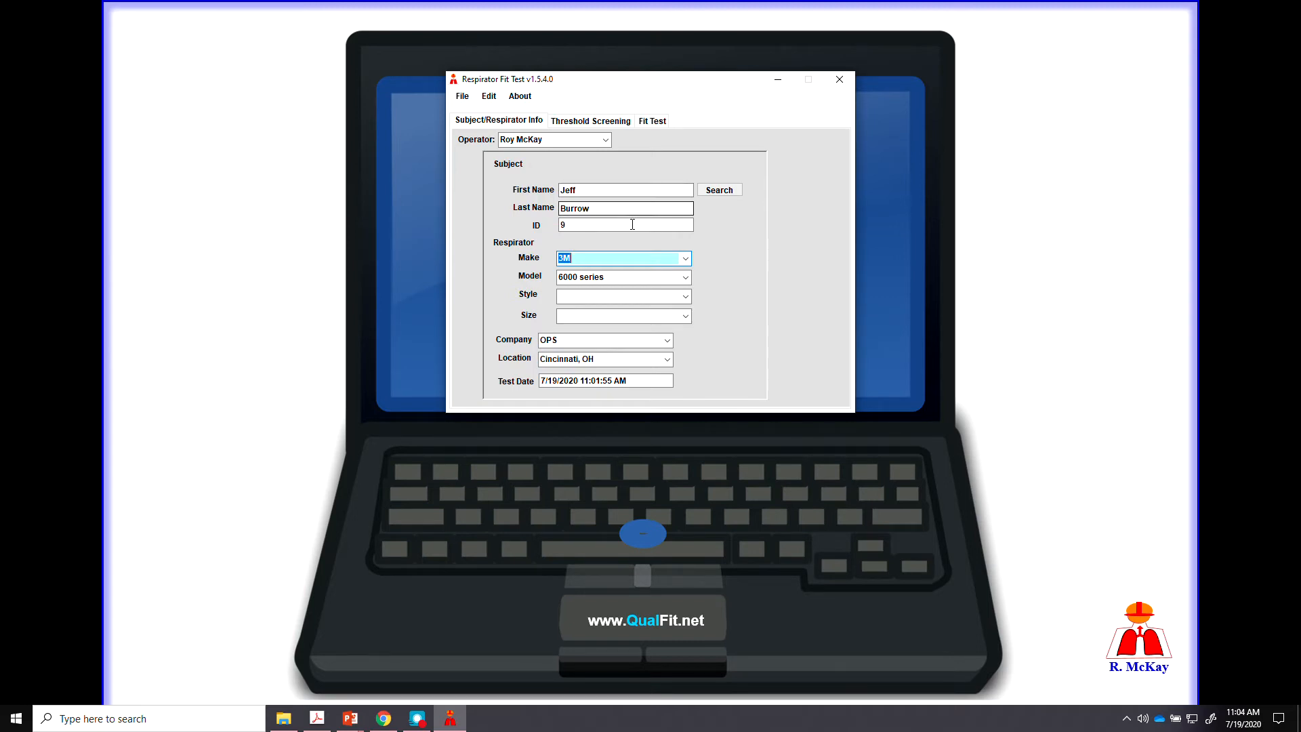
Keep 3M as the respirator make and select model 9211.
click(686, 261)
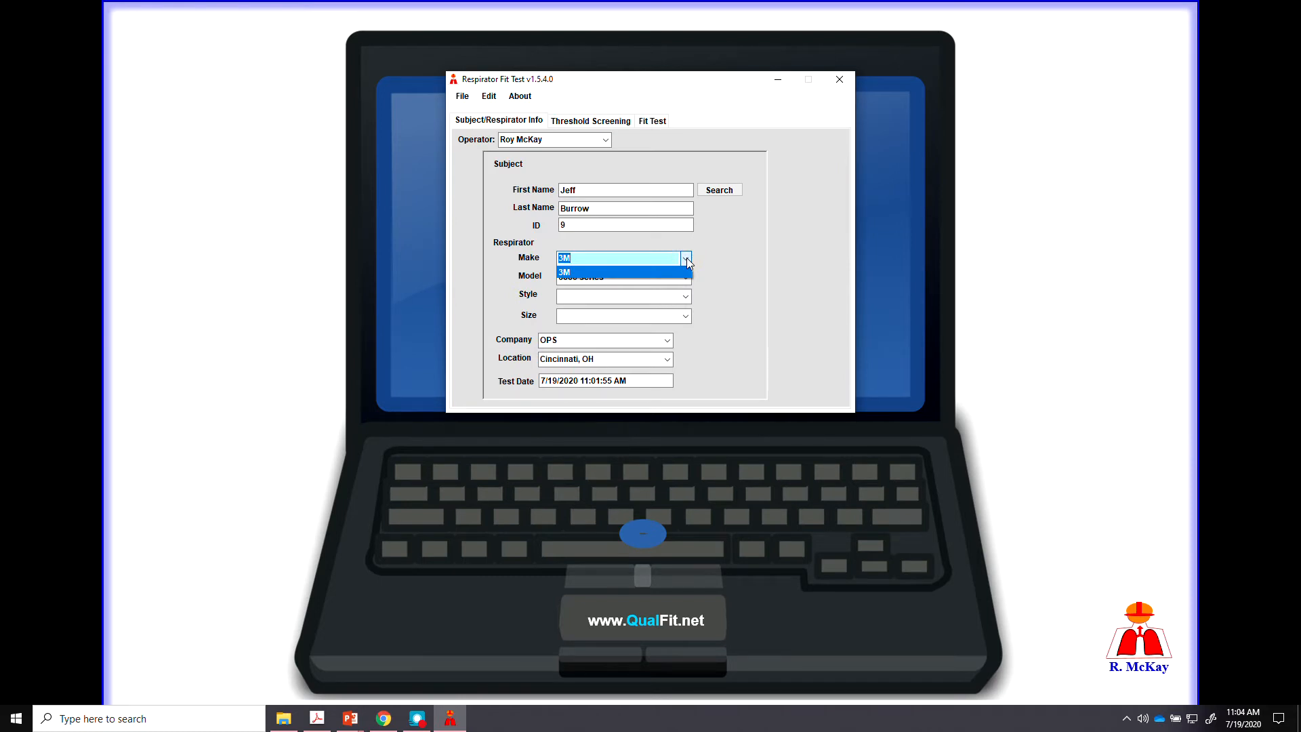
click(686, 260)
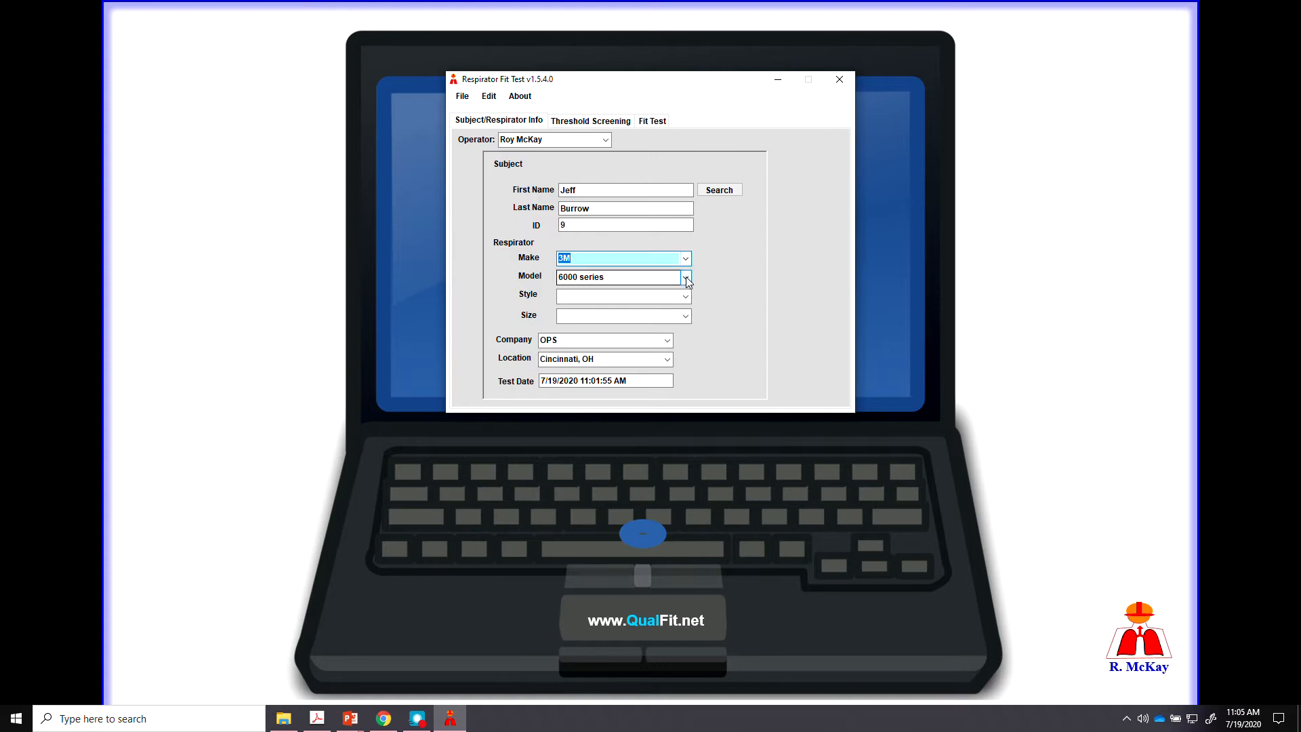
click(685, 278)
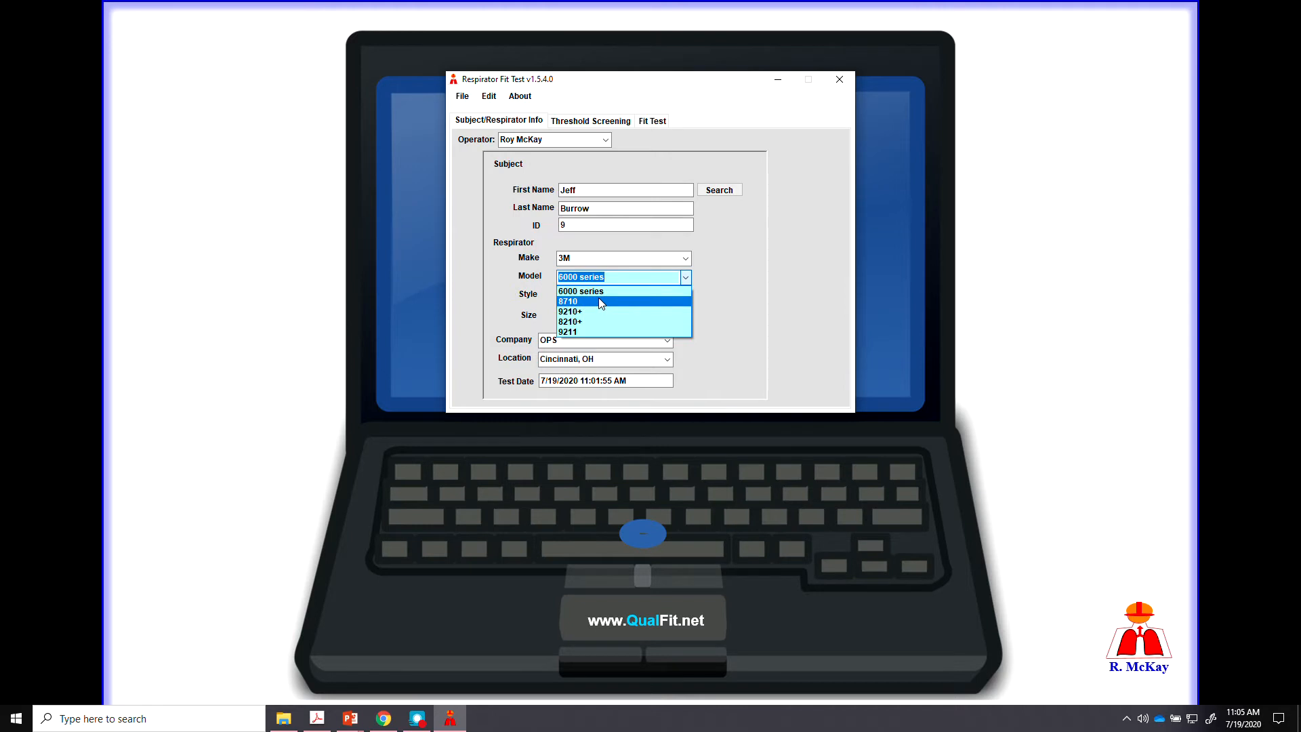
click(576, 333)
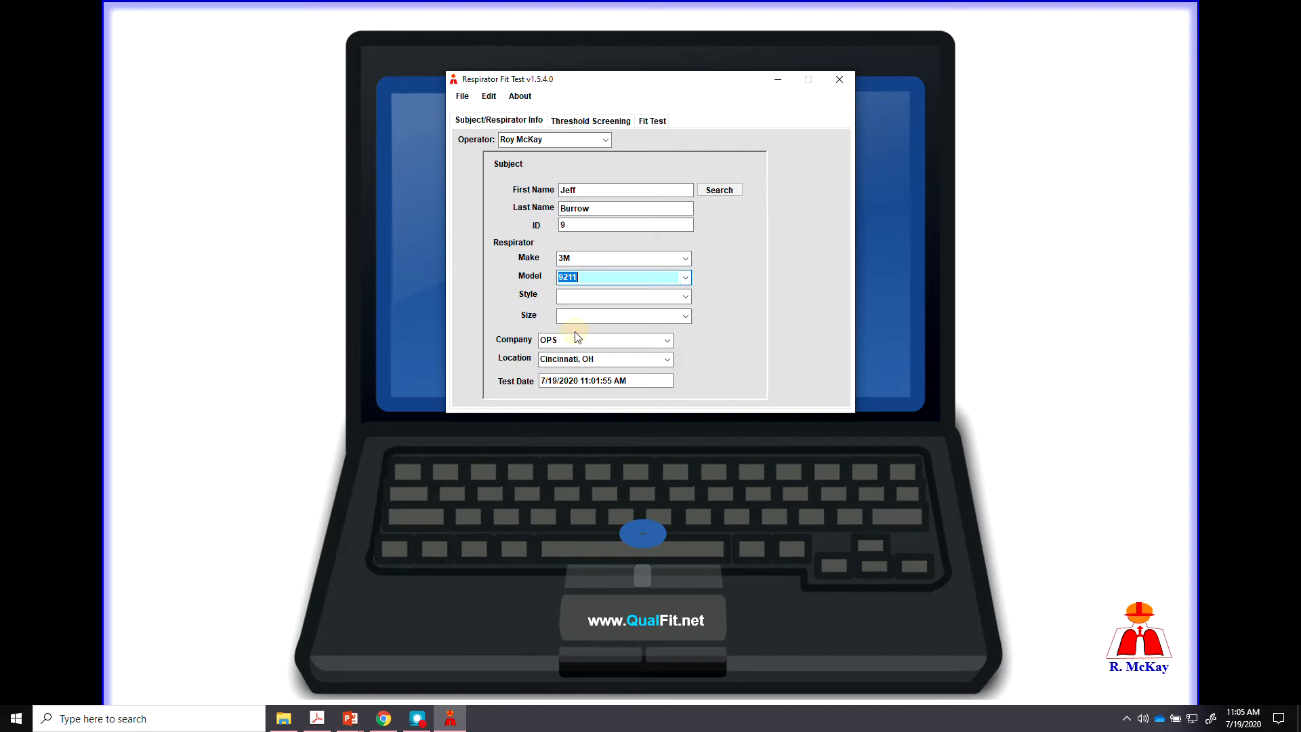
Set the respirator style to N95-Half Mask and the size to Regular.
click(685, 297)
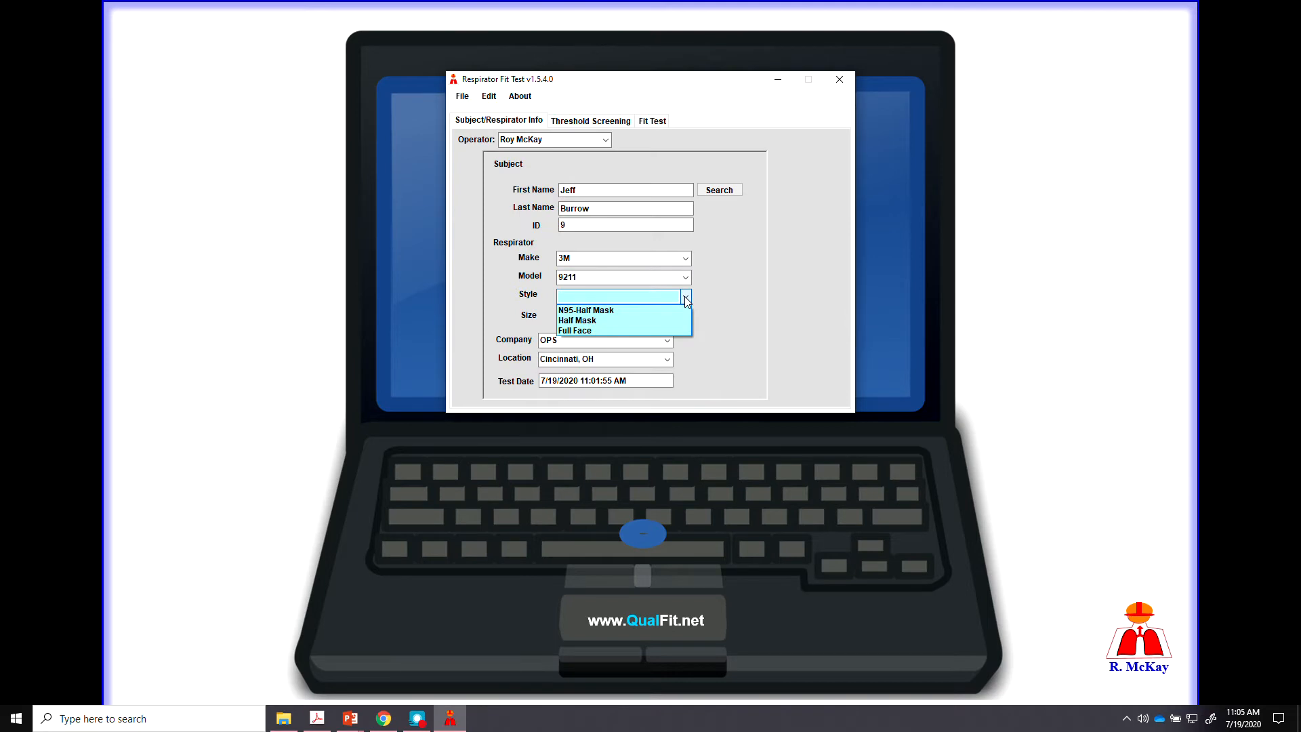
click(613, 311)
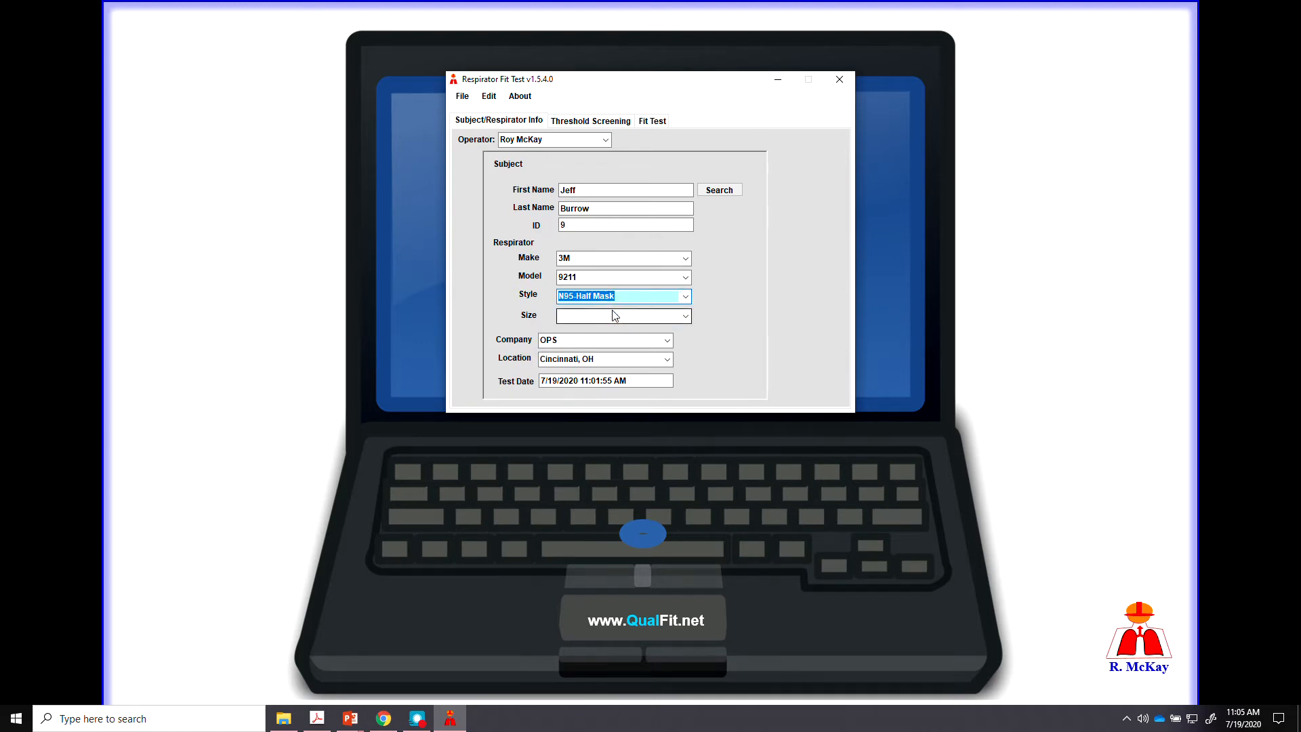
click(686, 316)
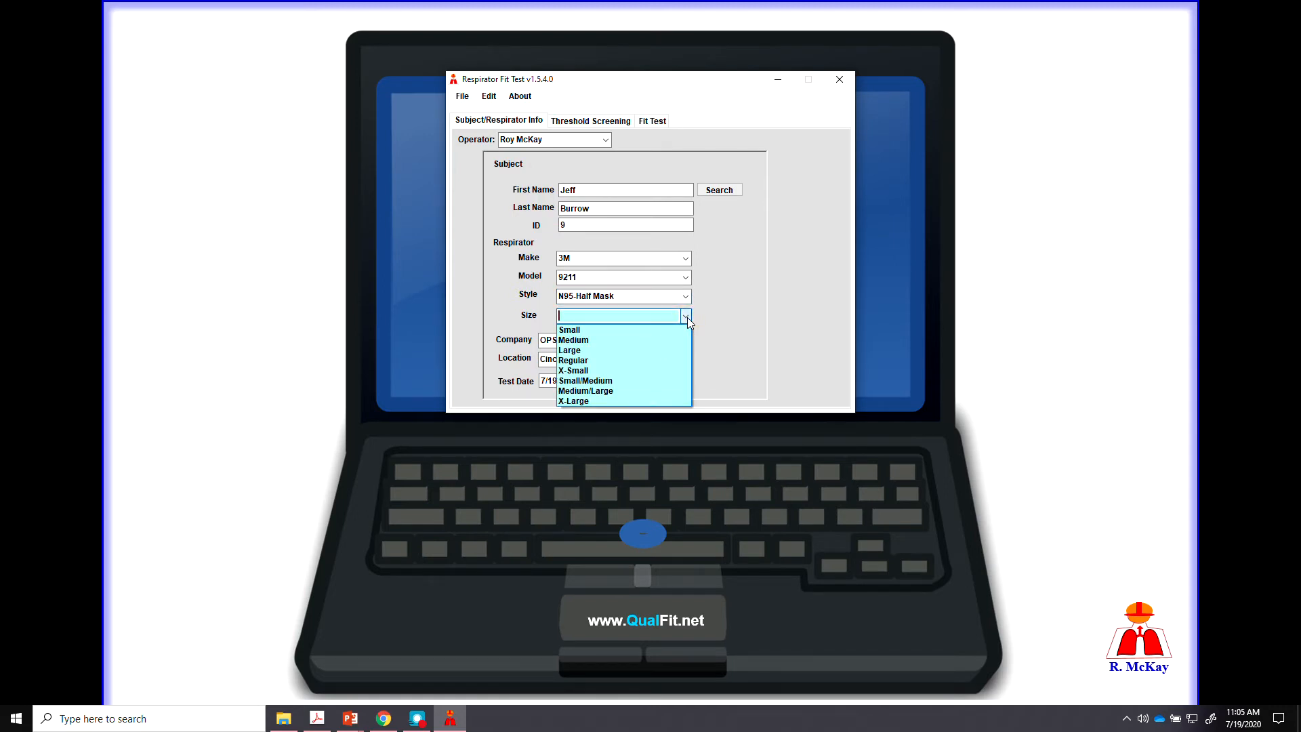
click(587, 361)
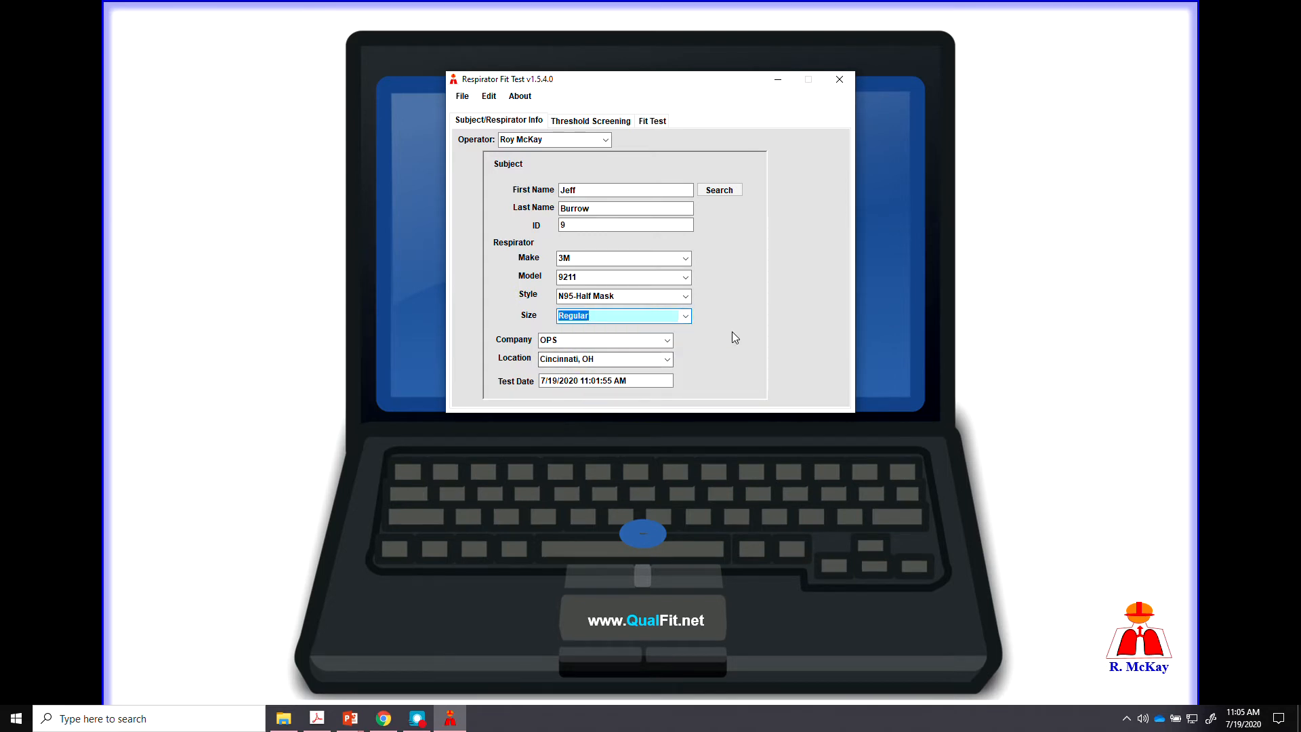
Replace company OPS with Bengals and confirm Cincinnati, OH as the location.
click(668, 341)
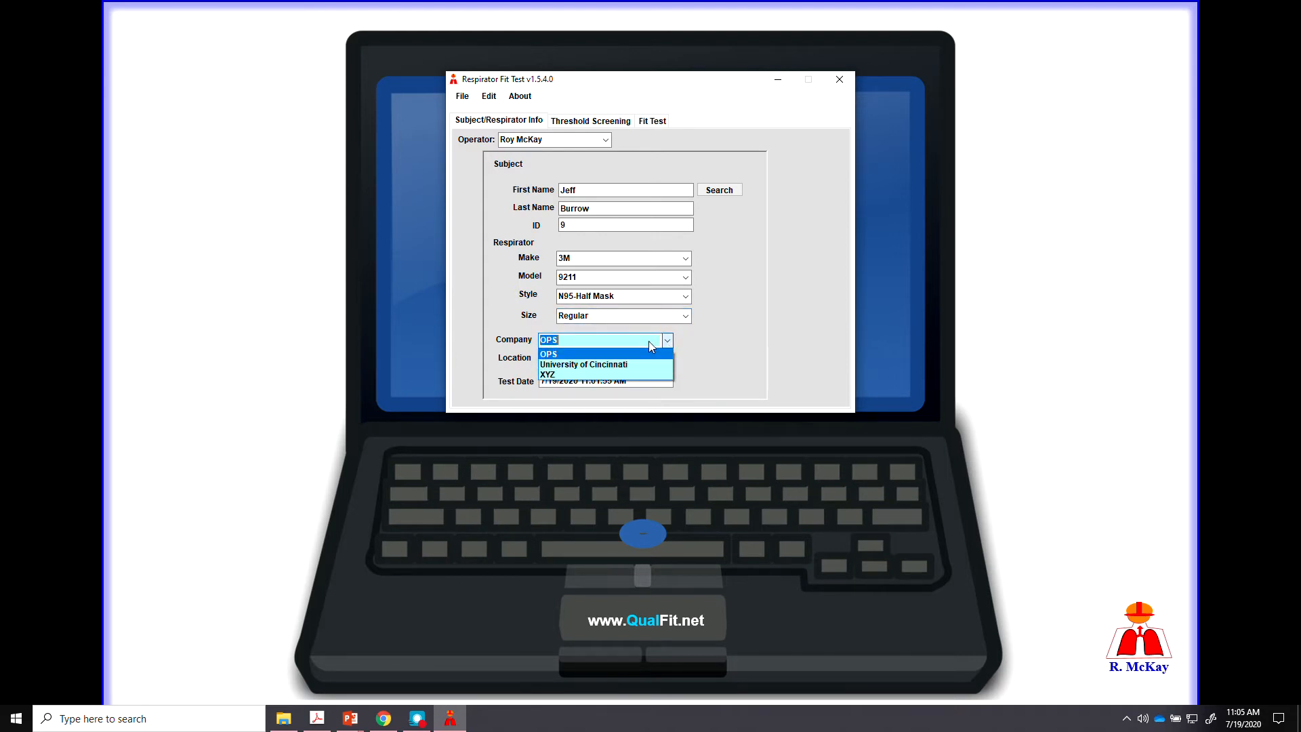
click(609, 340)
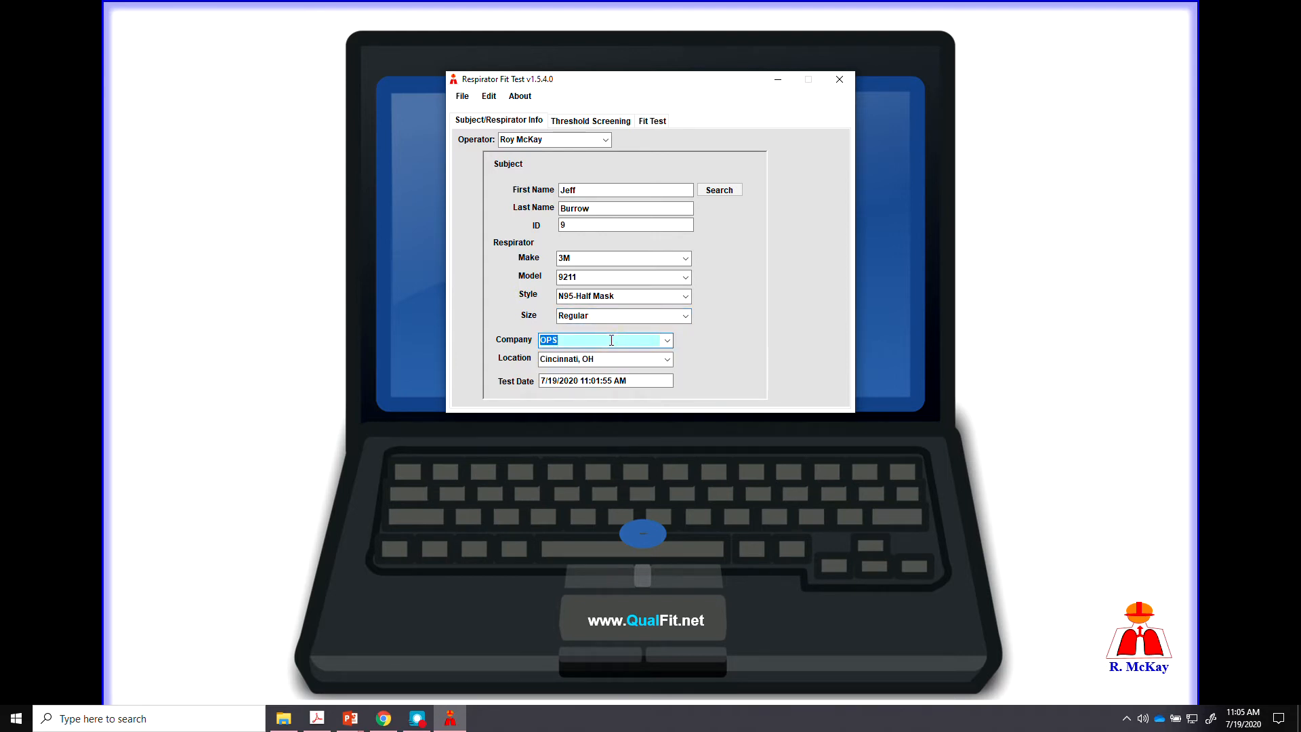
key(BackSpace)
text(Bengals)
key(Tab)
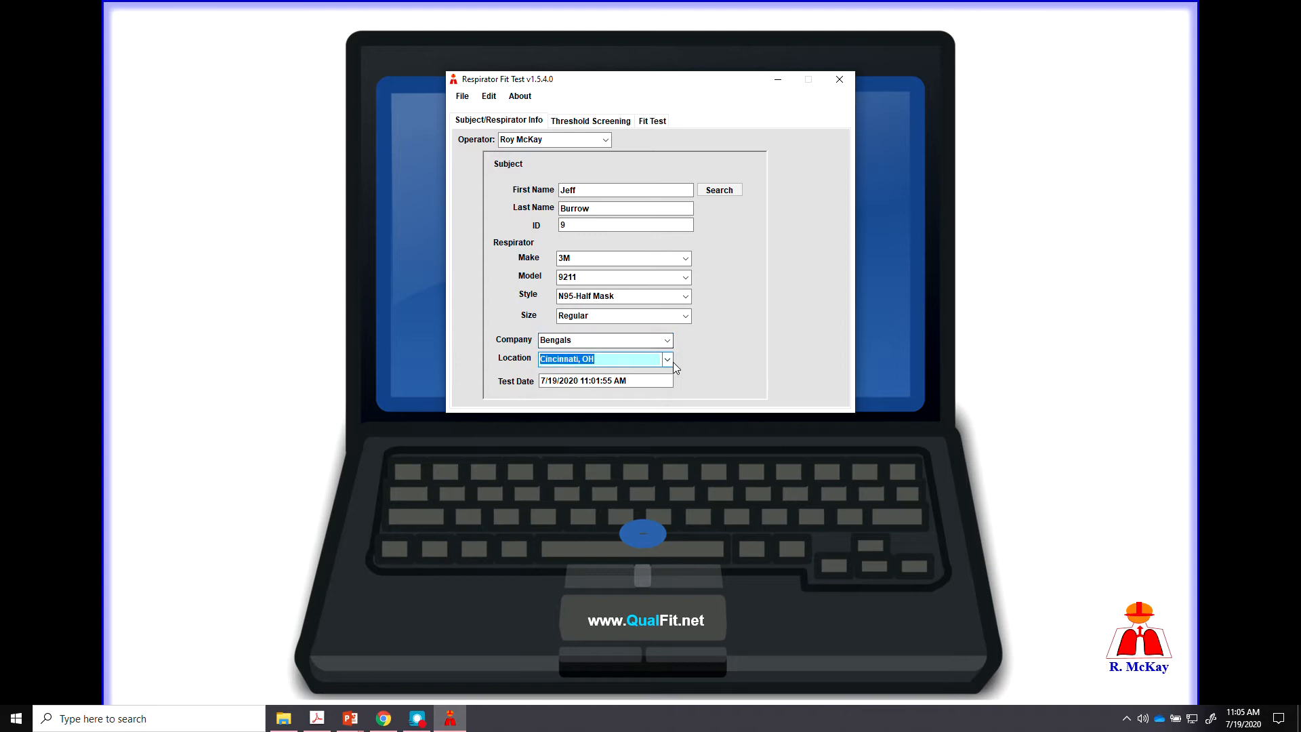
click(668, 364)
click(617, 376)
key(Tab)
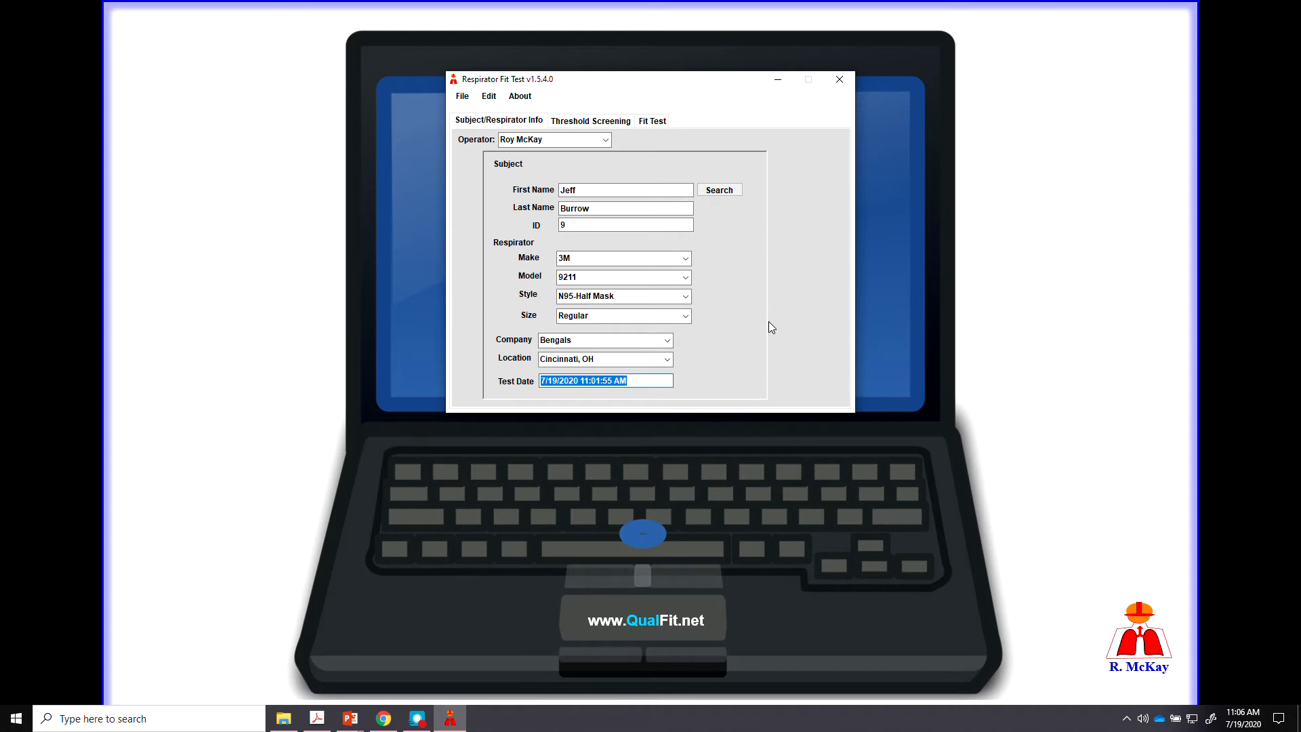
On the Threshold Screening step, keep Saccharin (Sweet) selected as the test agent.
click(614, 122)
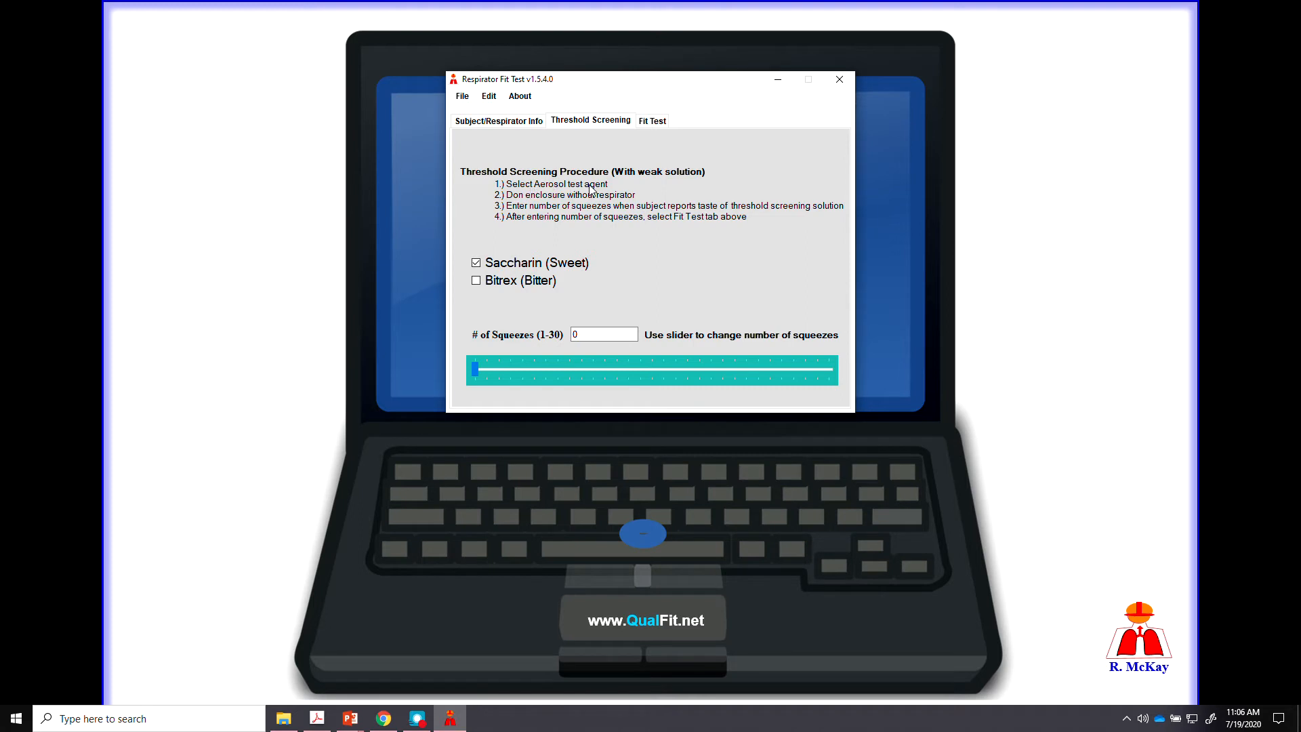
click(477, 264)
click(476, 264)
Switch to the Fit Test step showing the four strong-solution instructions.
click(653, 122)
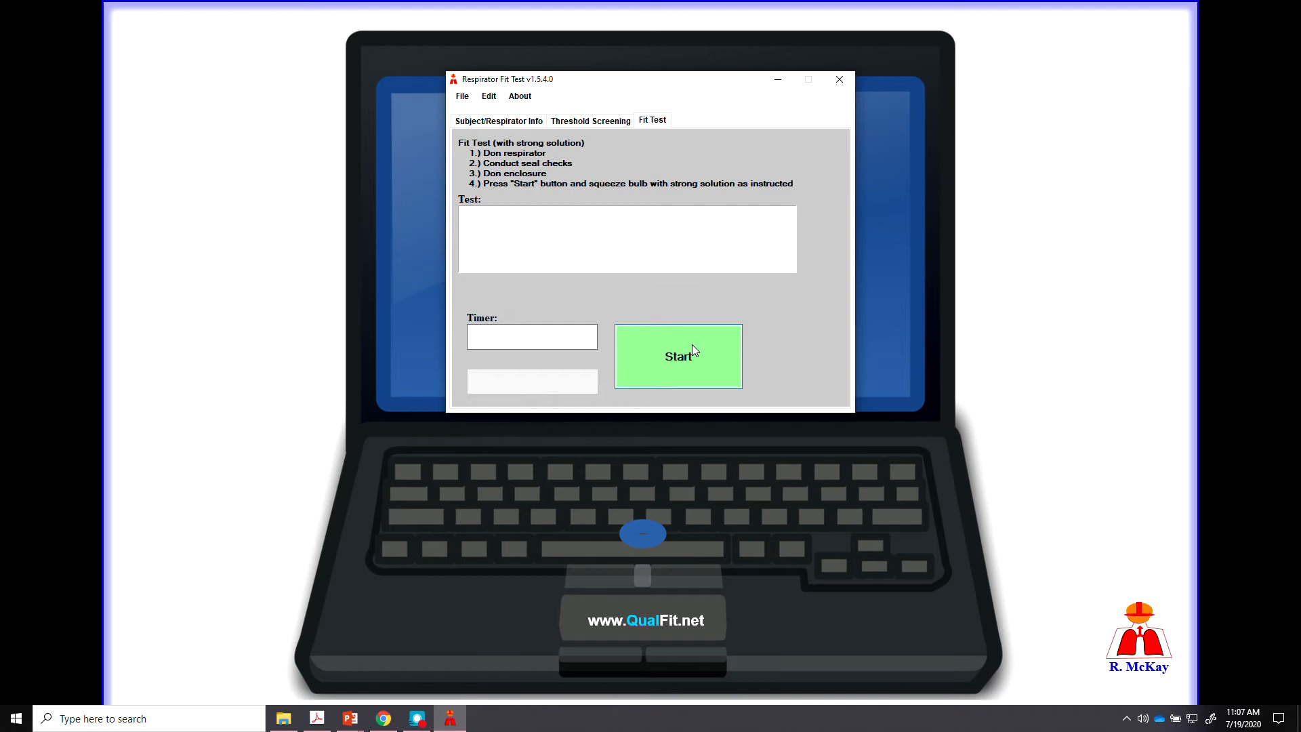
Start the timed fit test and let it run until it asks whether the tests passed.
click(680, 358)
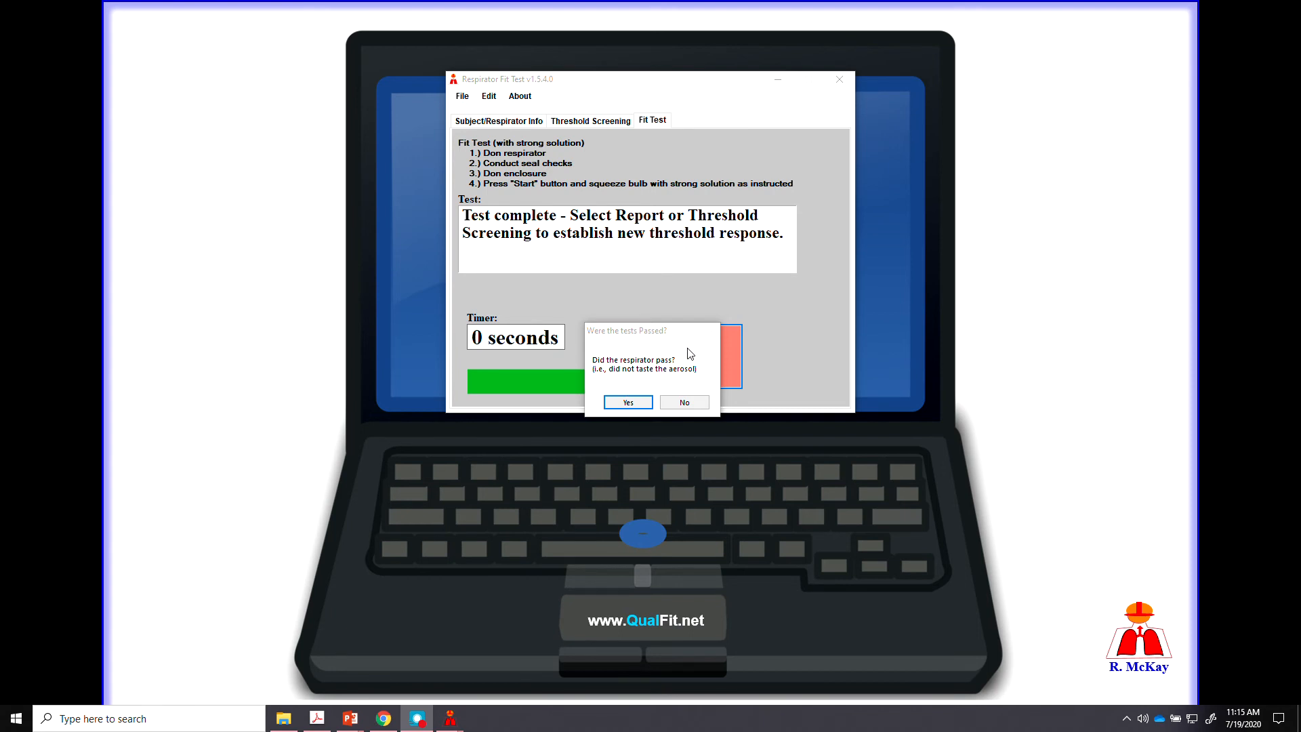
Answer Yes to 'Were the tests Passed?' to record a pass.
click(628, 402)
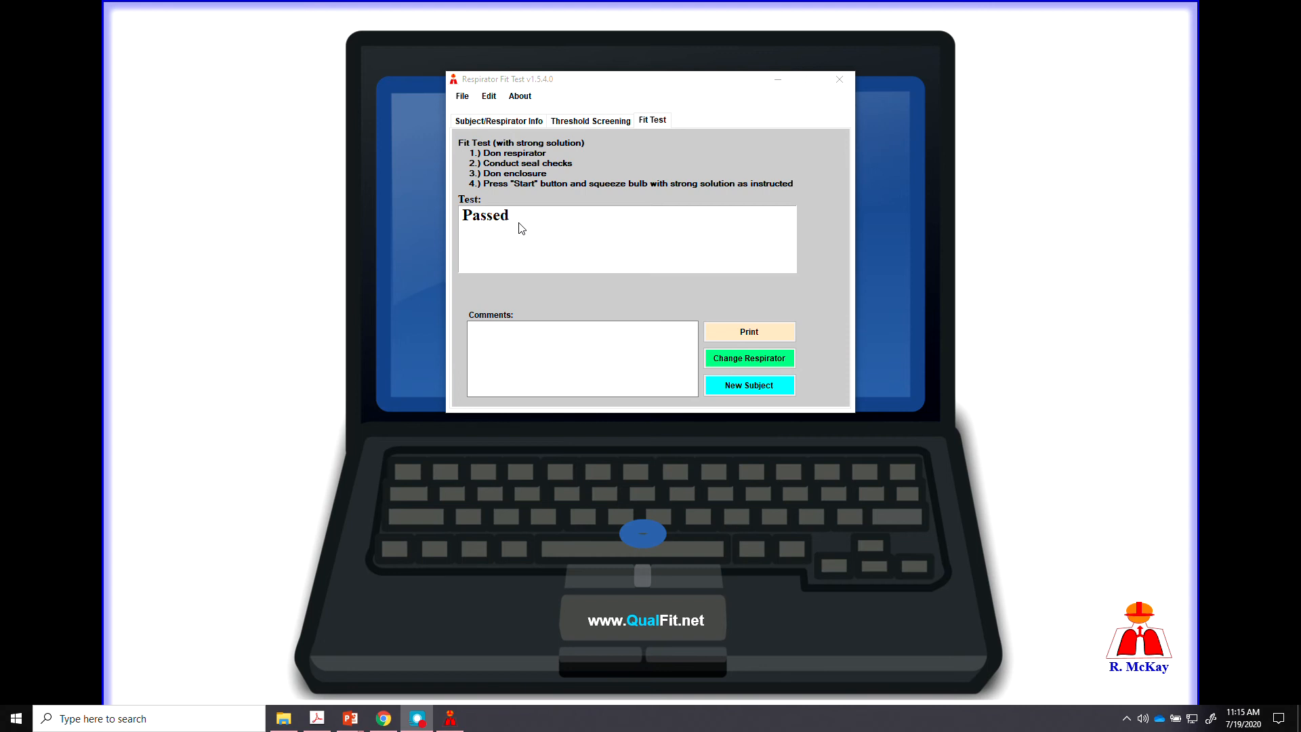
Enter a two-line comment: 'Subject was fitted while wearing safety glasses.' and a note that this was the subject's first FFR fitting.
click(500, 331)
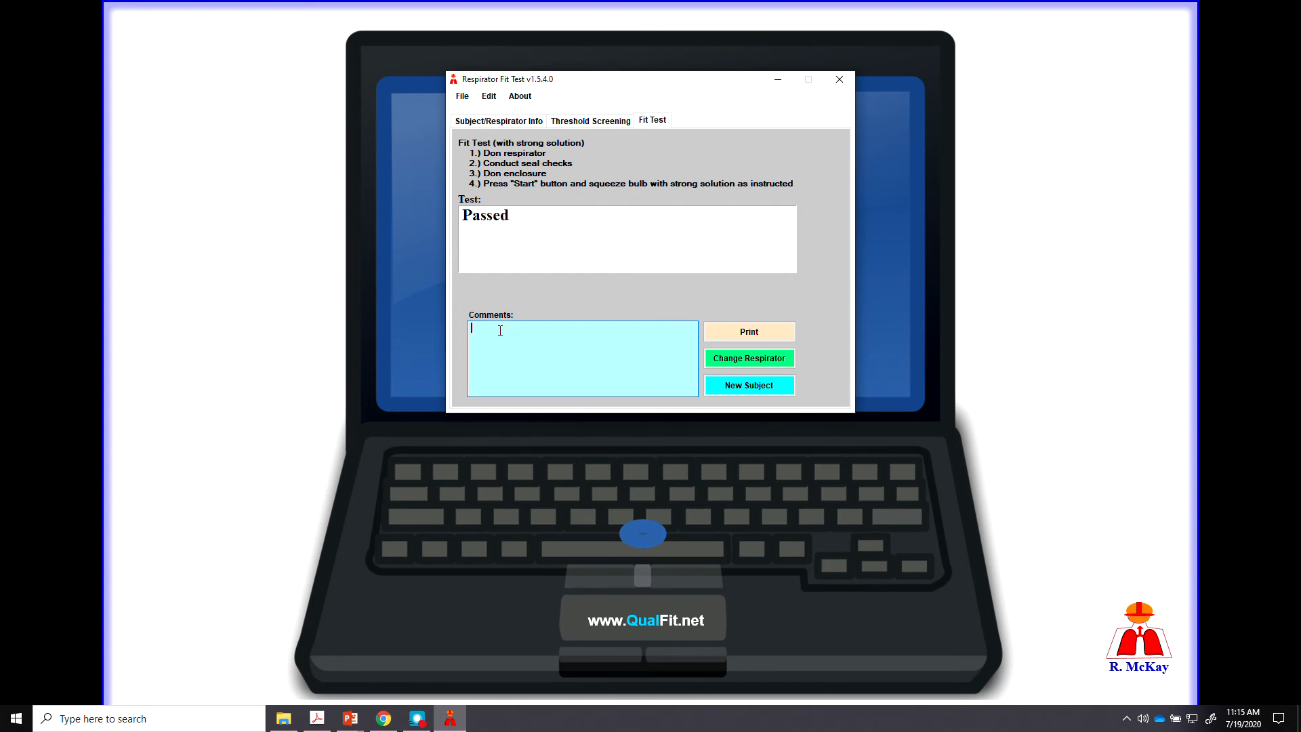
text(Subject was fitted while wearing safety glasses.)
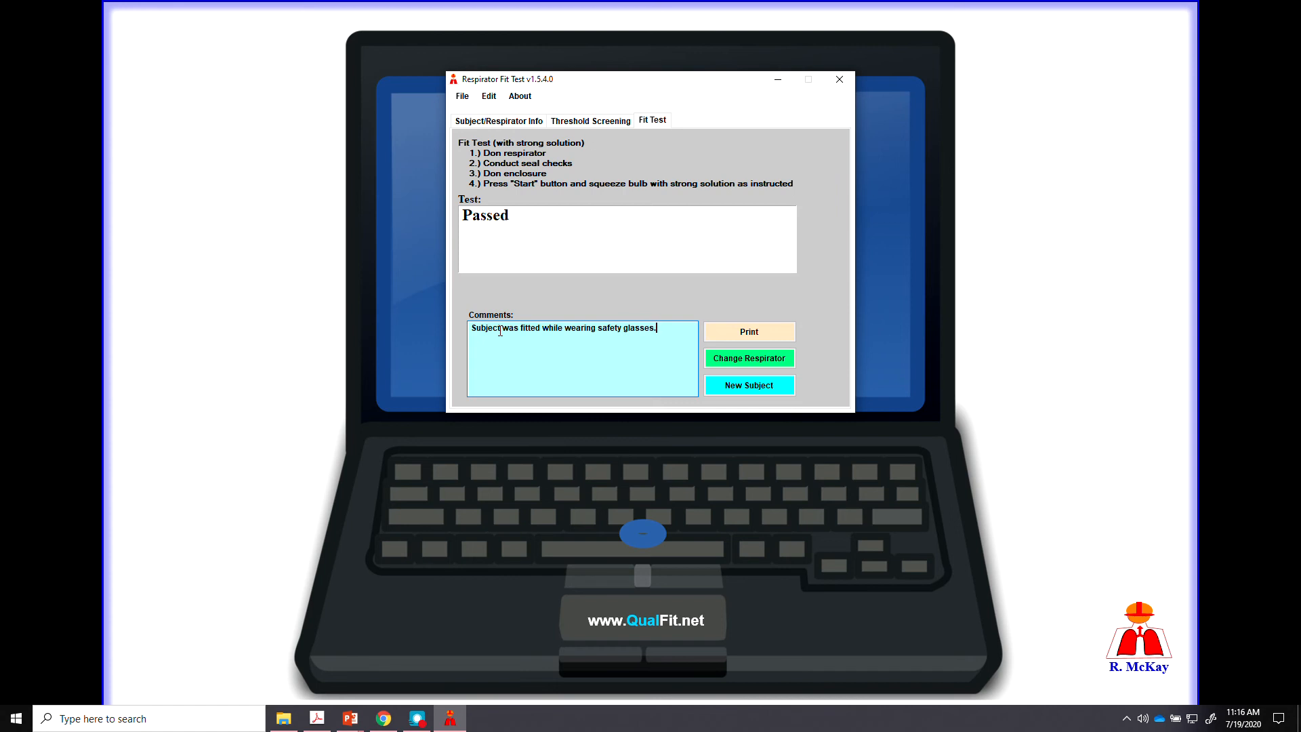
key(Return)
text(First time Mr. Burrow has been fitted to an FFR.)
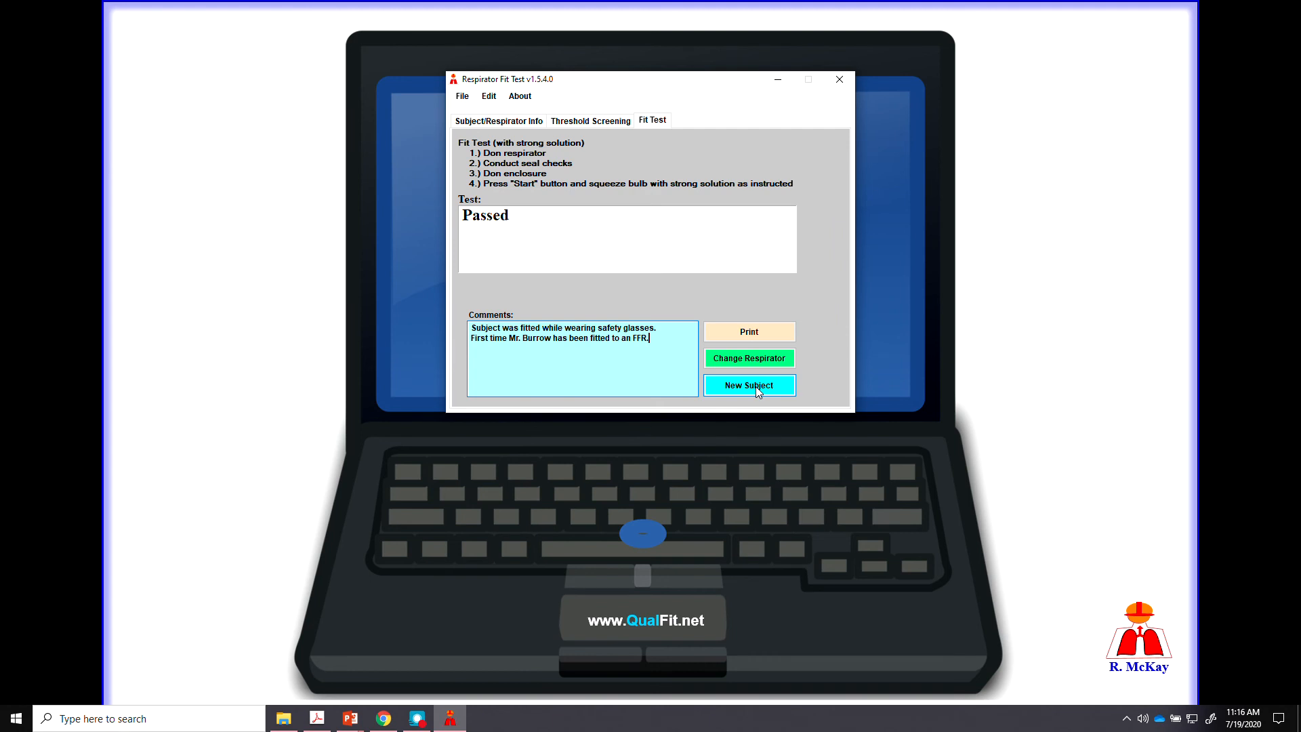
Print the passed fit test record with its comments, then show the File menu.
click(752, 332)
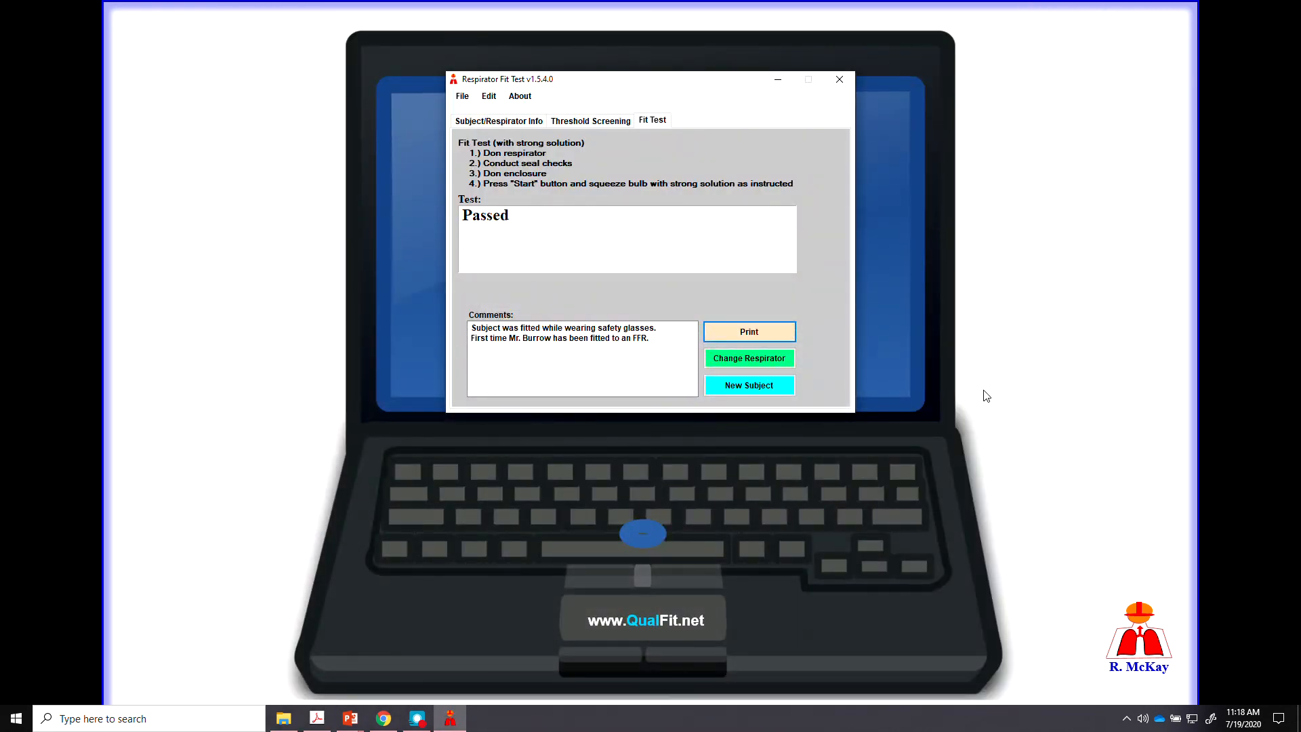
key(shift+Tab)
click(462, 96)
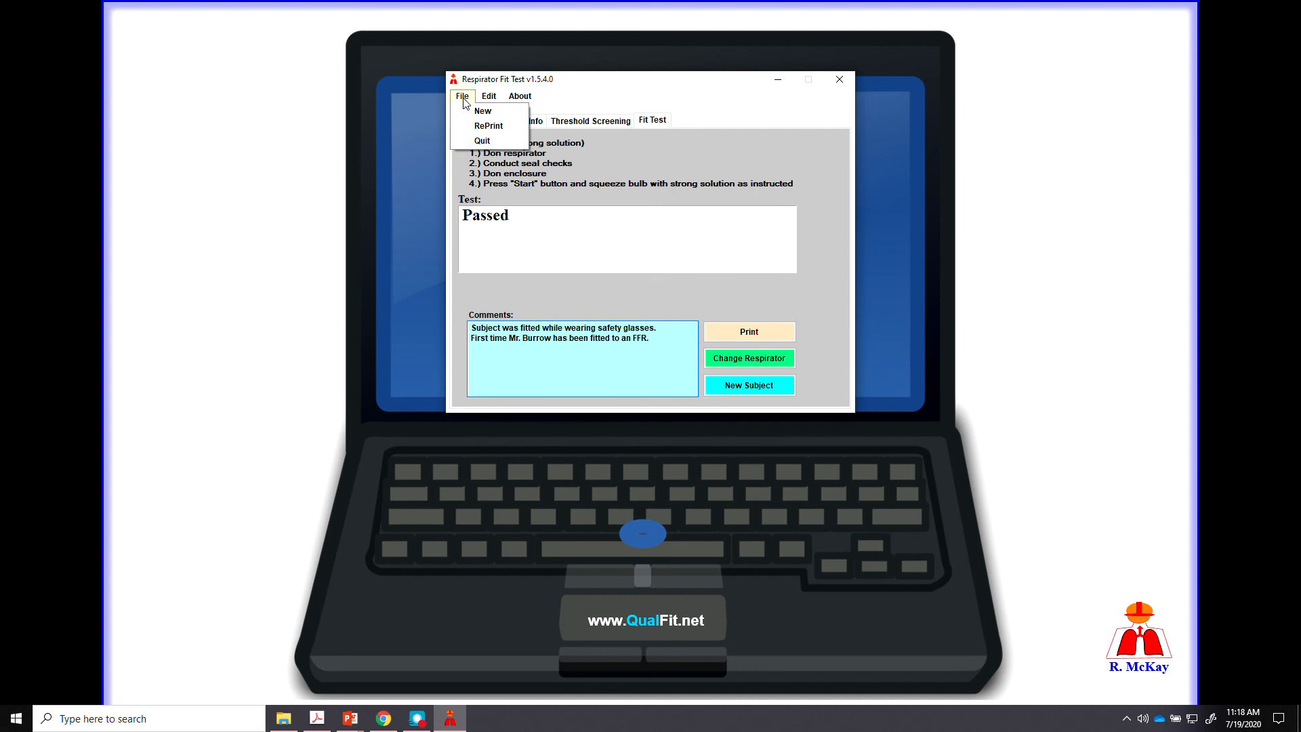